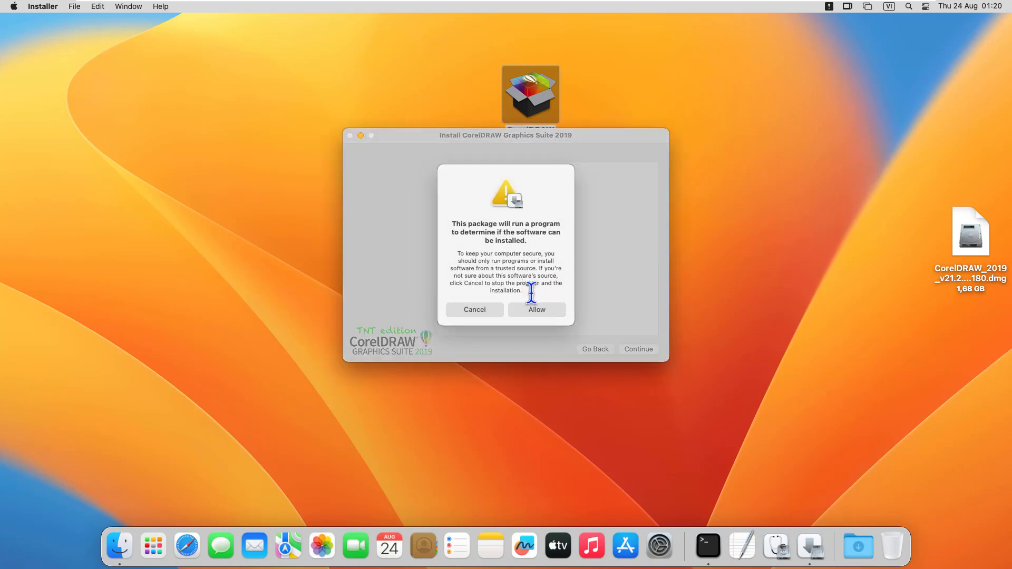
Step: Allow the installer's compatibility check and agree to the CorelDRAW Graphics Suite 2019 software license
click(533, 313)
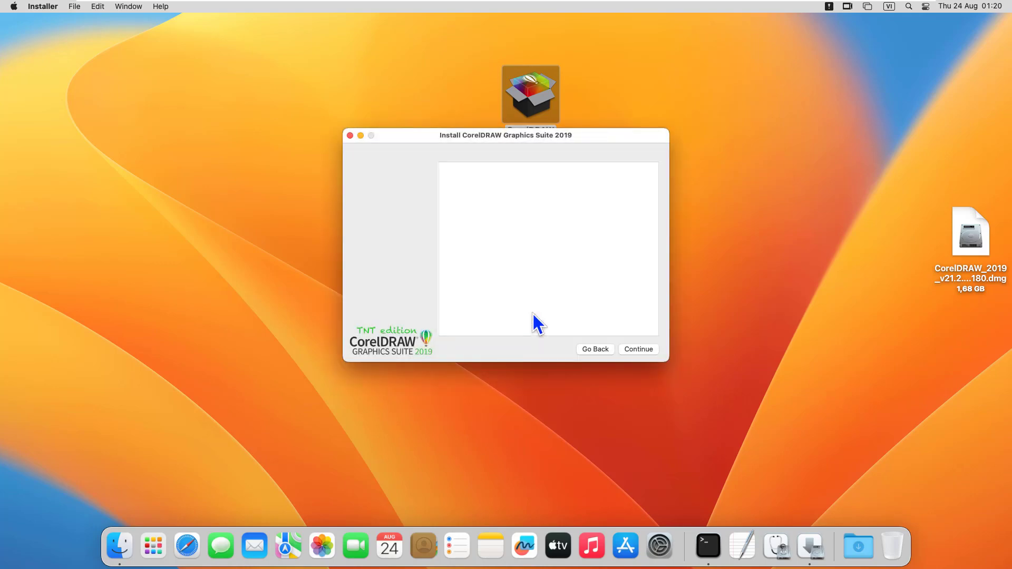
click(630, 350)
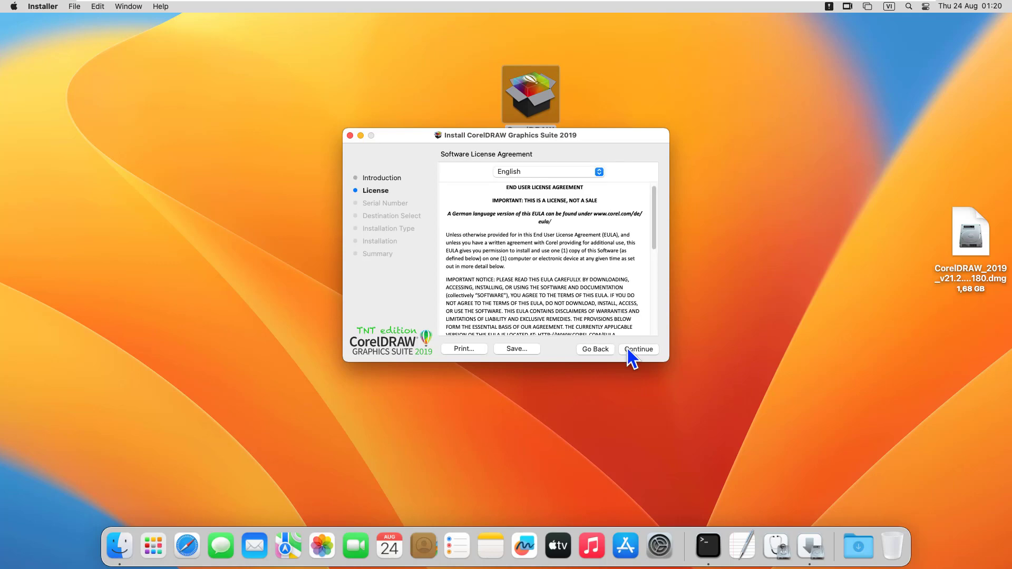
click(629, 352)
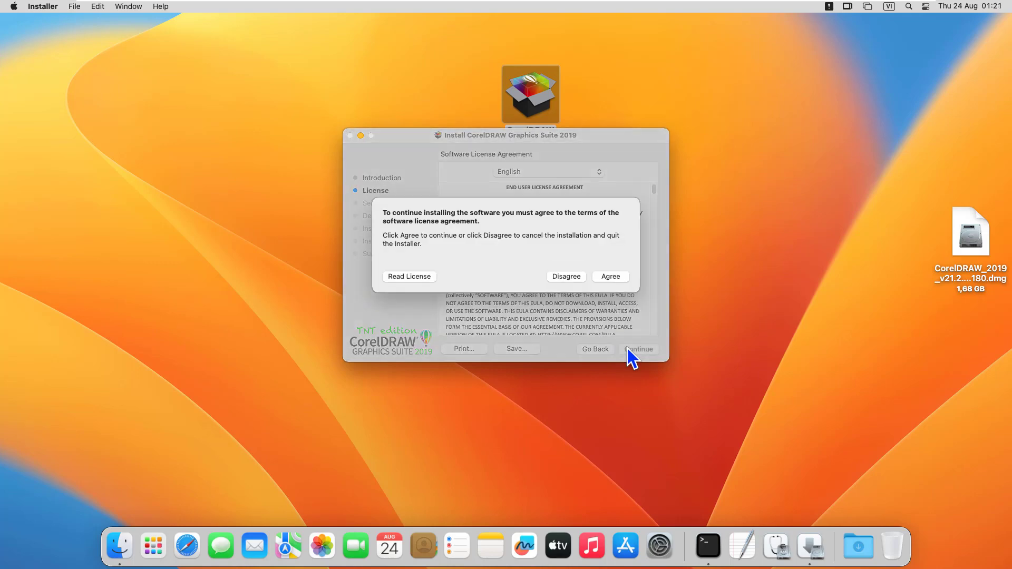
click(612, 277)
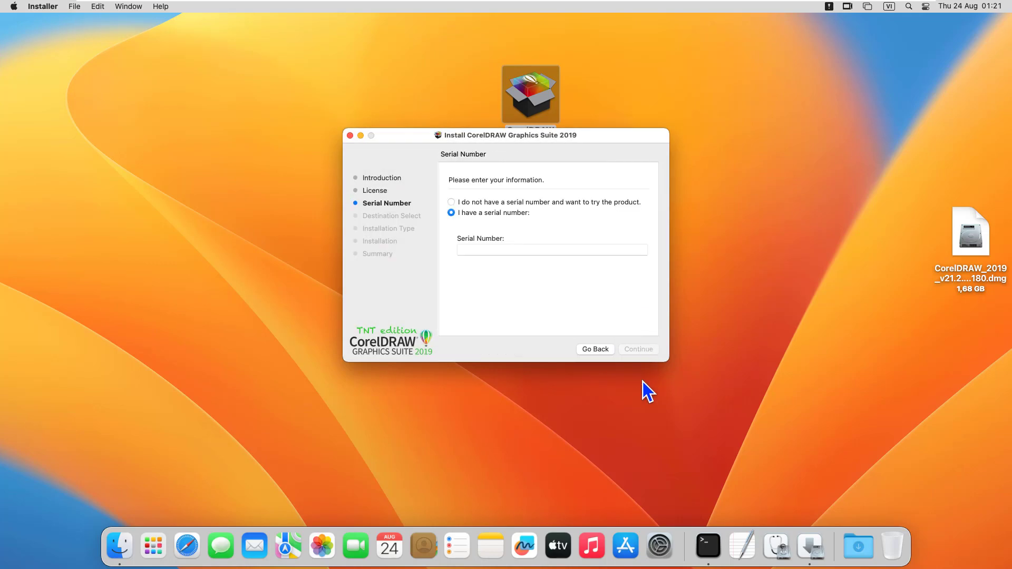
Step: Choose to try the product without a serial number and start the standard installation, authorizing it with the account password
click(449, 202)
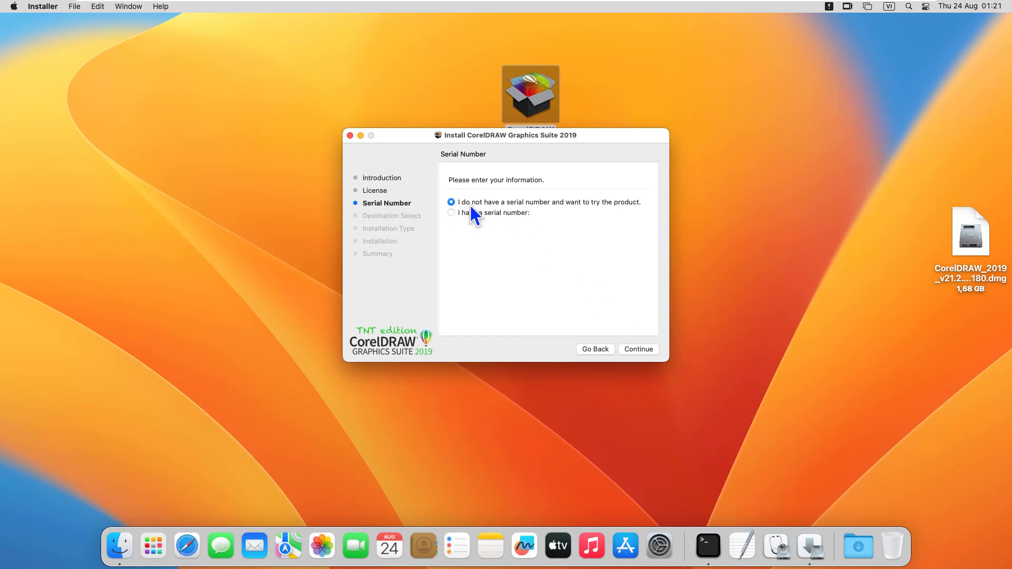
click(635, 351)
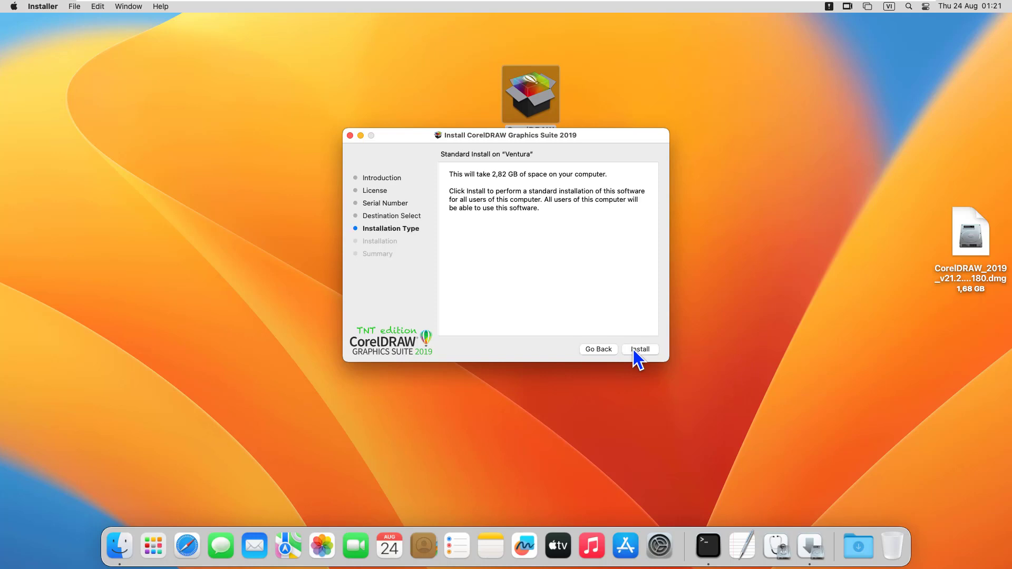
click(634, 351)
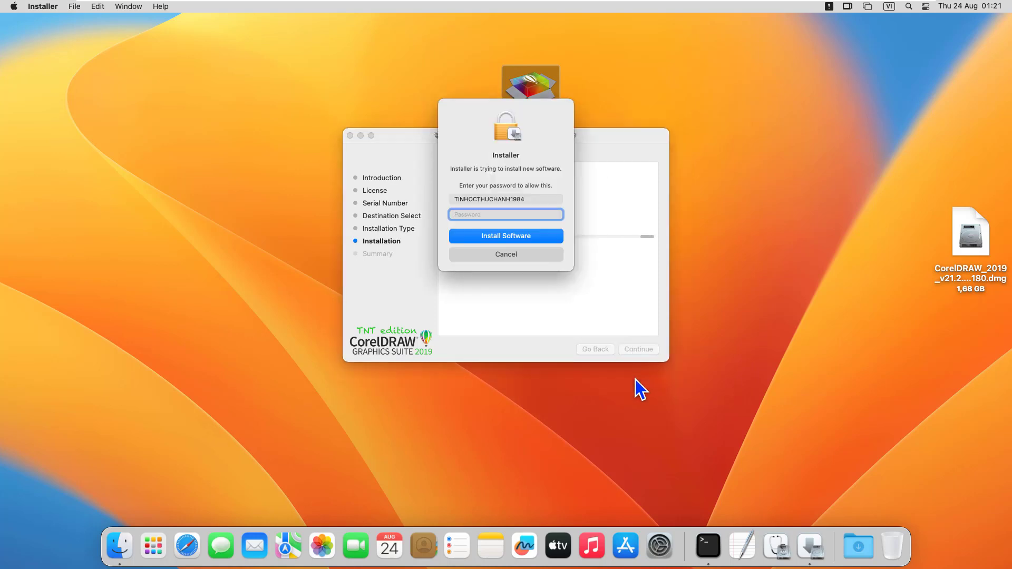
text(••••)
click(536, 235)
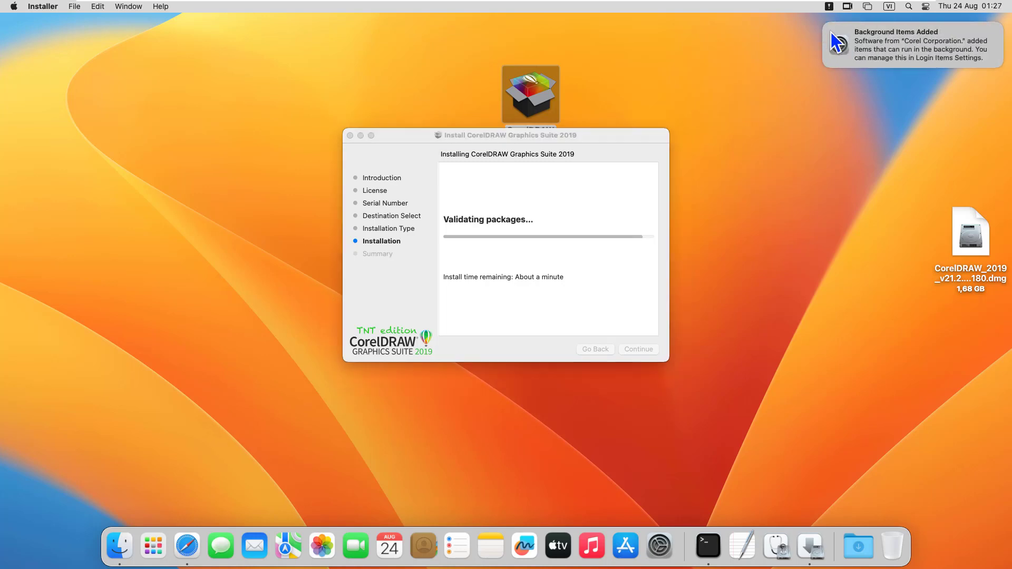
Step: Close the installer once the CorelDRAW Graphics Suite 2019 installation is complete
click(825, 24)
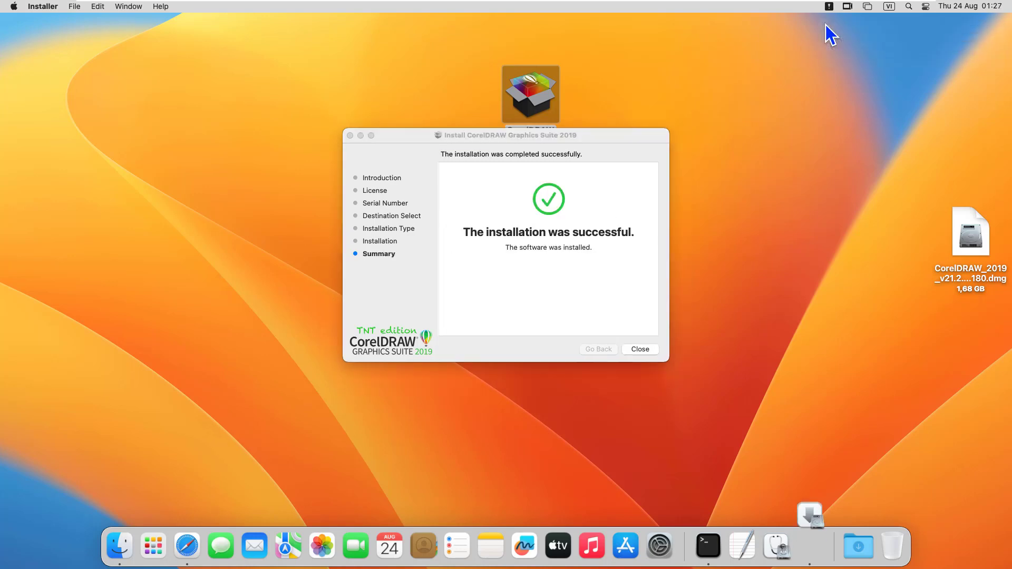
click(628, 349)
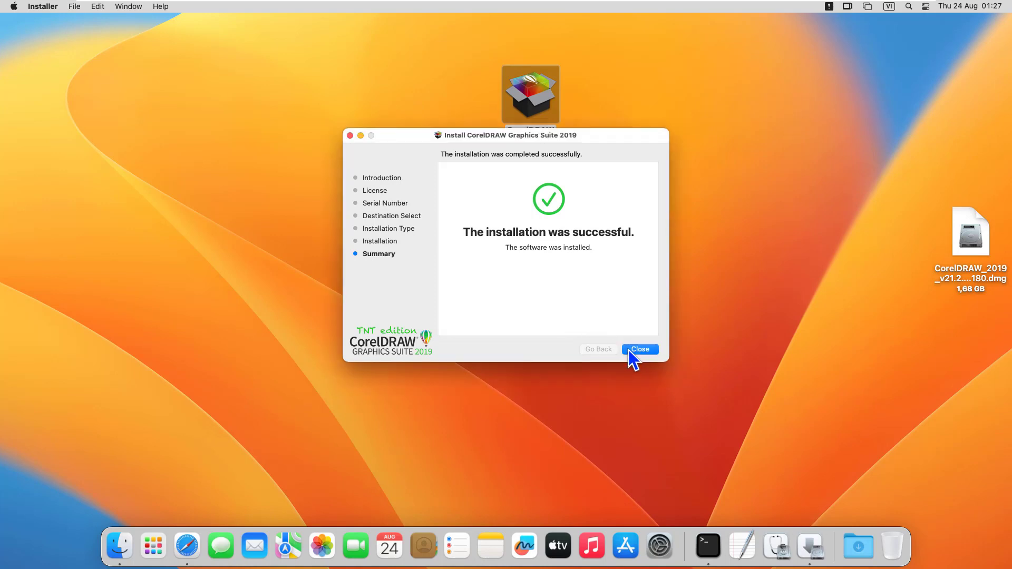
click(640, 350)
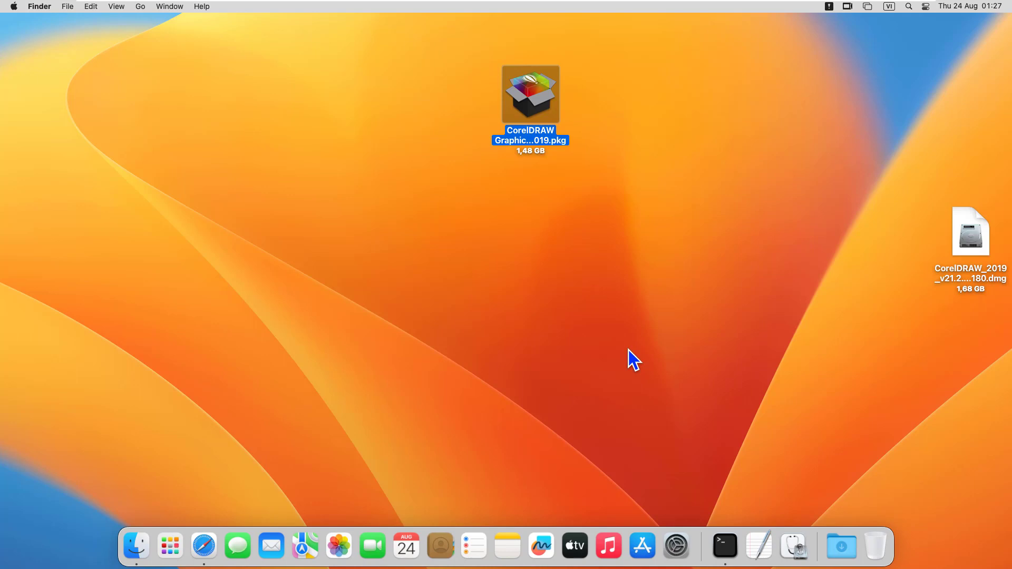
click(628, 350)
Step: Open the Applications folder in Finder, expand CorelDRAW Graphics Suite 2019 and select CorelDRAW 2019
click(140, 6)
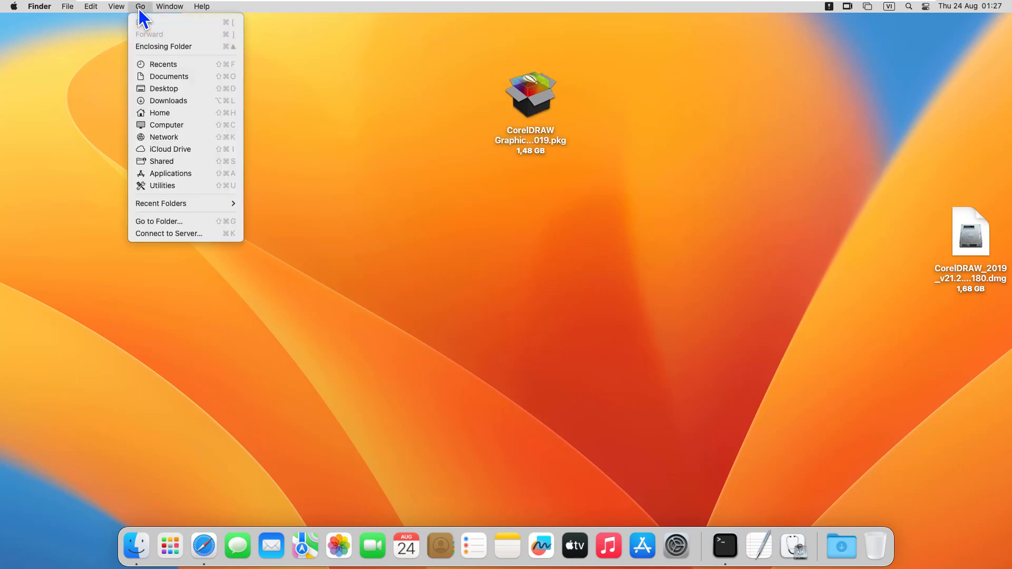
click(169, 173)
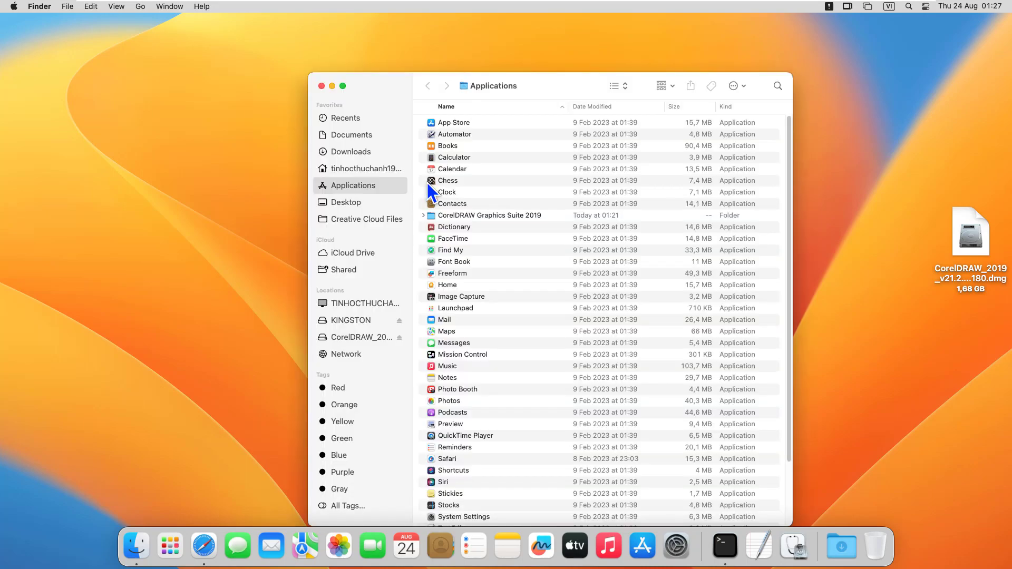
drag(547, 93, 530, 53)
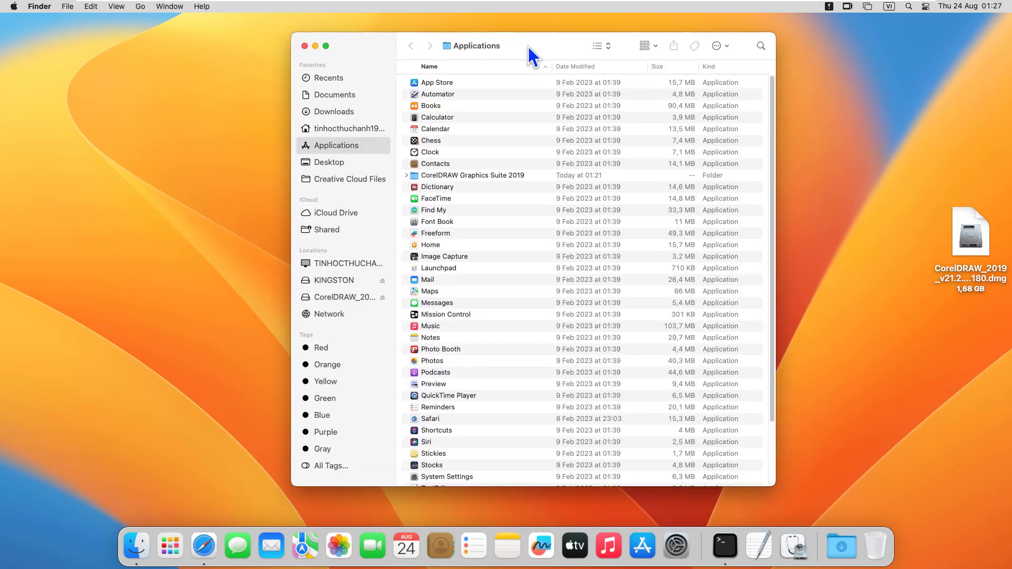
double_click(529, 47)
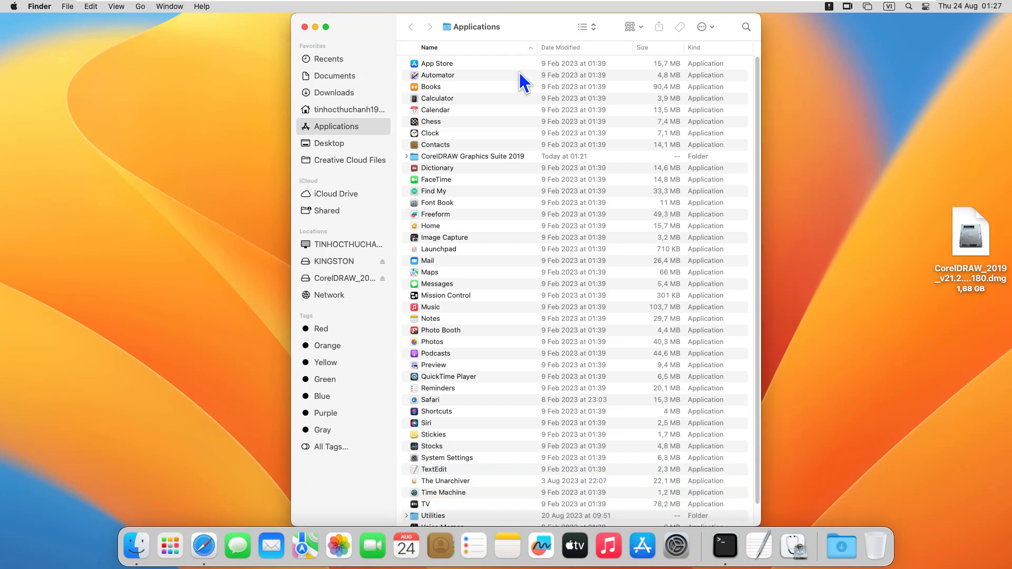
click(406, 157)
click(488, 192)
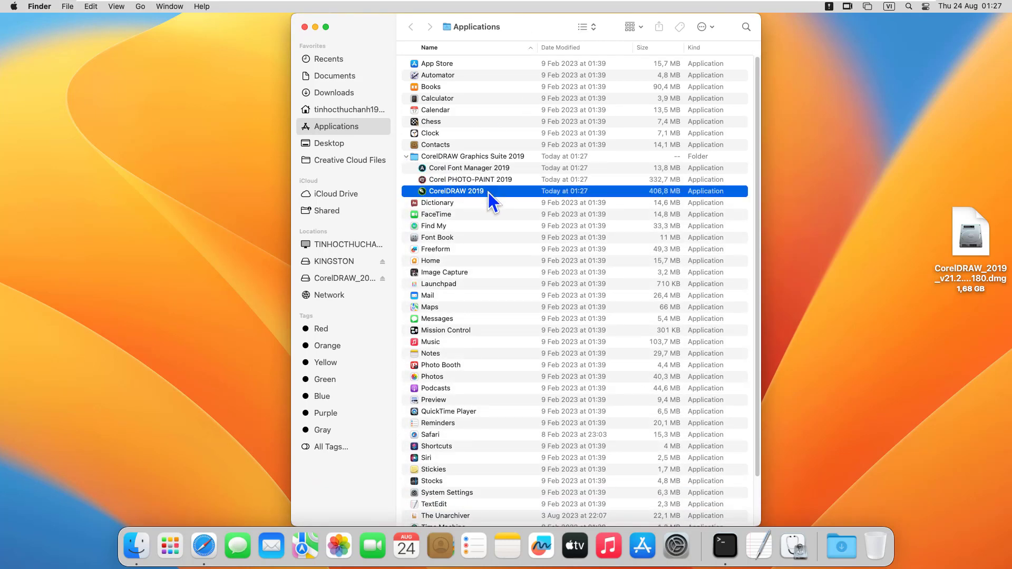
Step: Create a CorelDRAW 2019 alias on the desktop and add the application to the Dock
drag(486, 191, 146, 155)
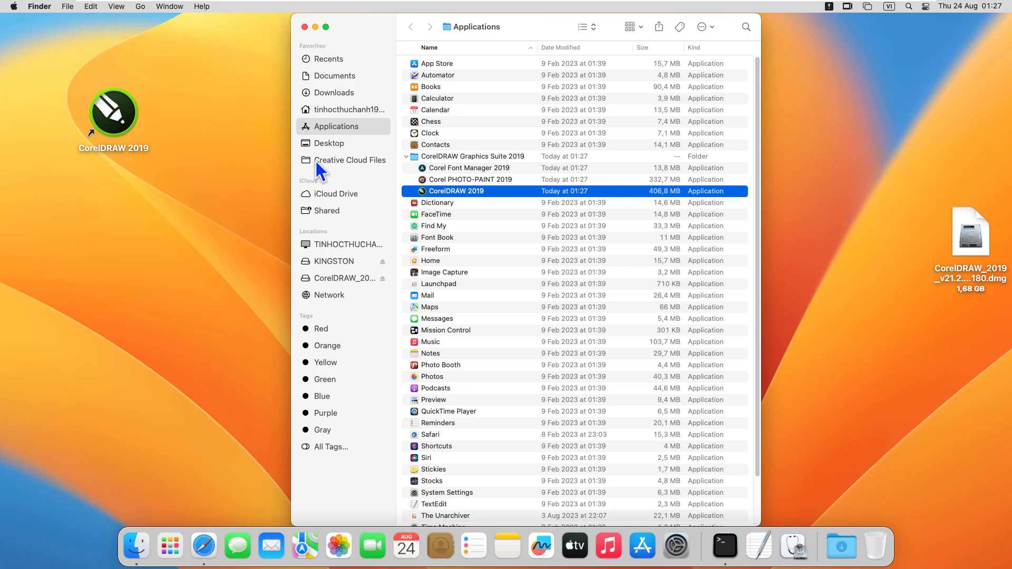
drag(436, 195, 490, 549)
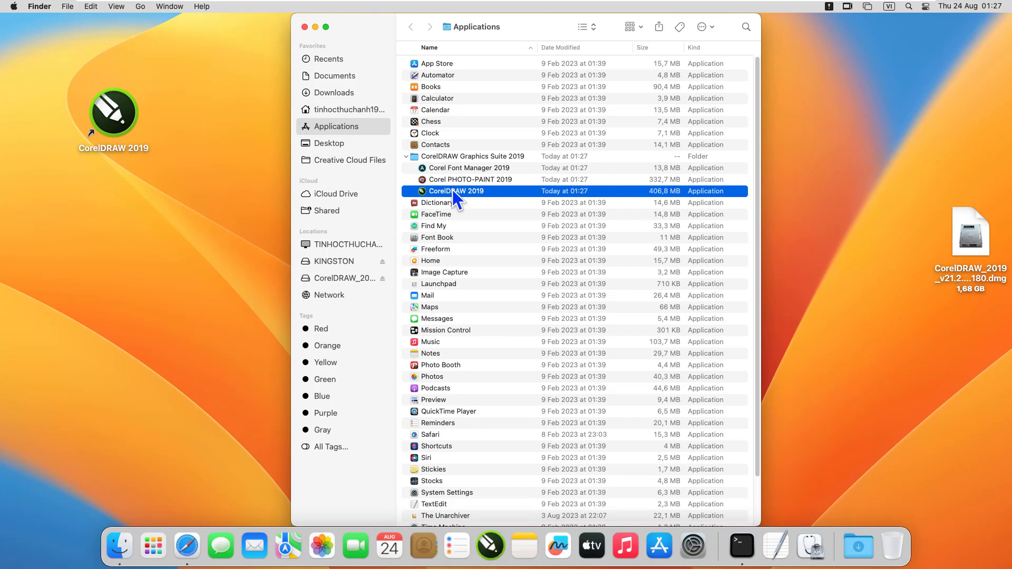
click(305, 27)
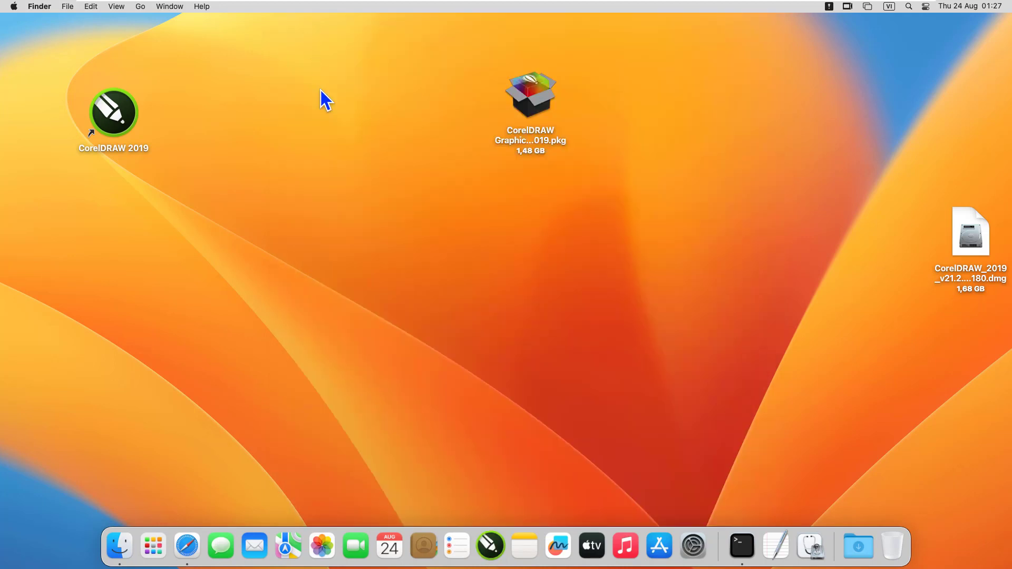
Step: Launch CorelDRAW 2019 from the desktop alias, allow it access to the Documents folder and show the Get Started page
double_click(113, 121)
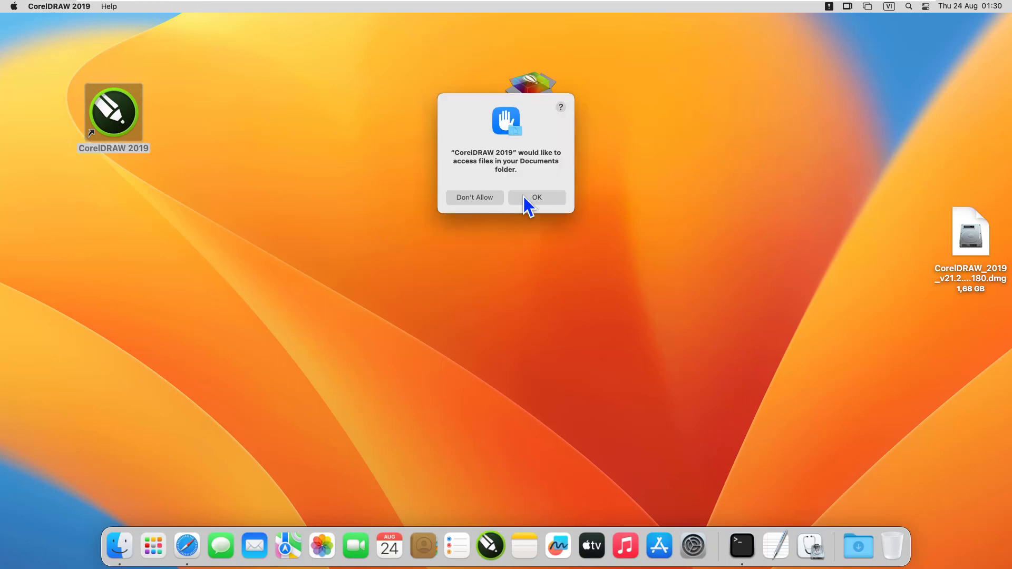
click(525, 200)
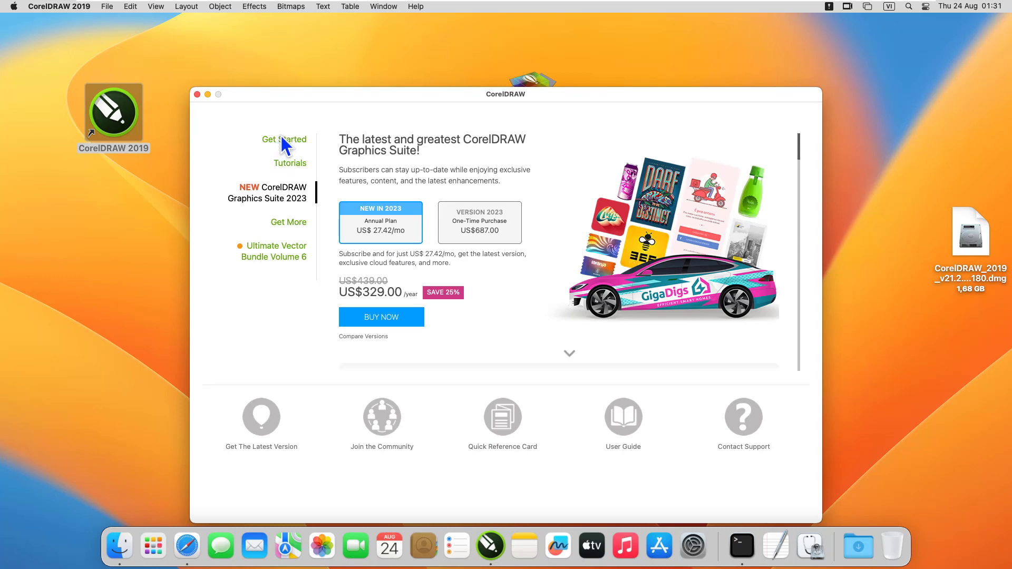
click(281, 138)
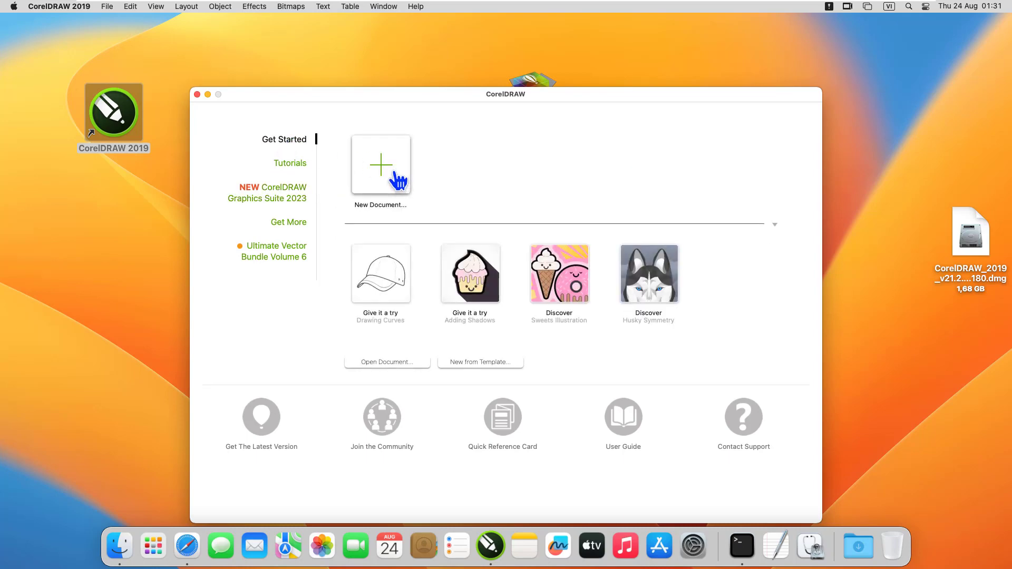
Step: Create a new A4 portrait CMYK document with a resolution of 96 dpi and close the Hints inspector
click(393, 171)
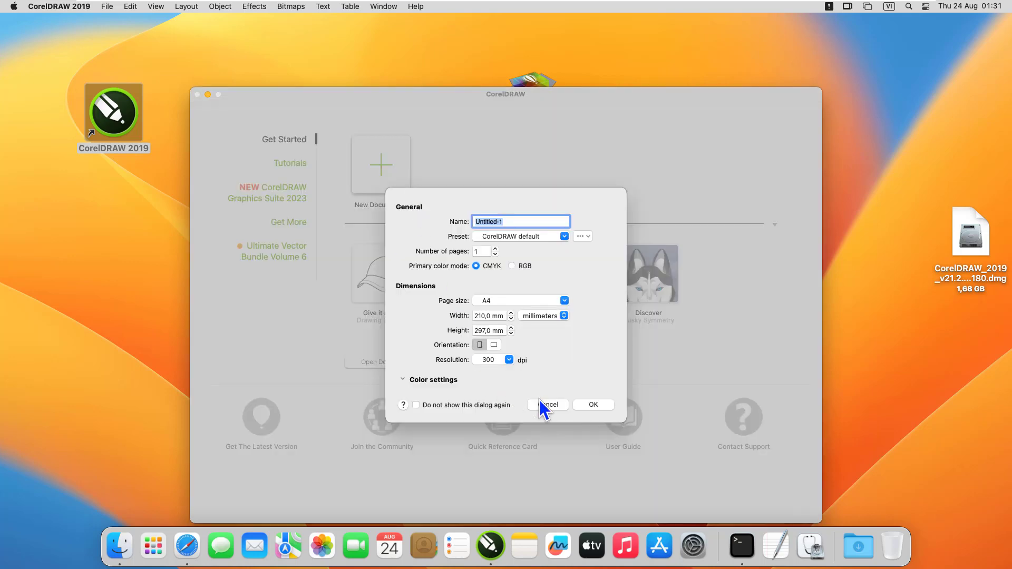
click(501, 358)
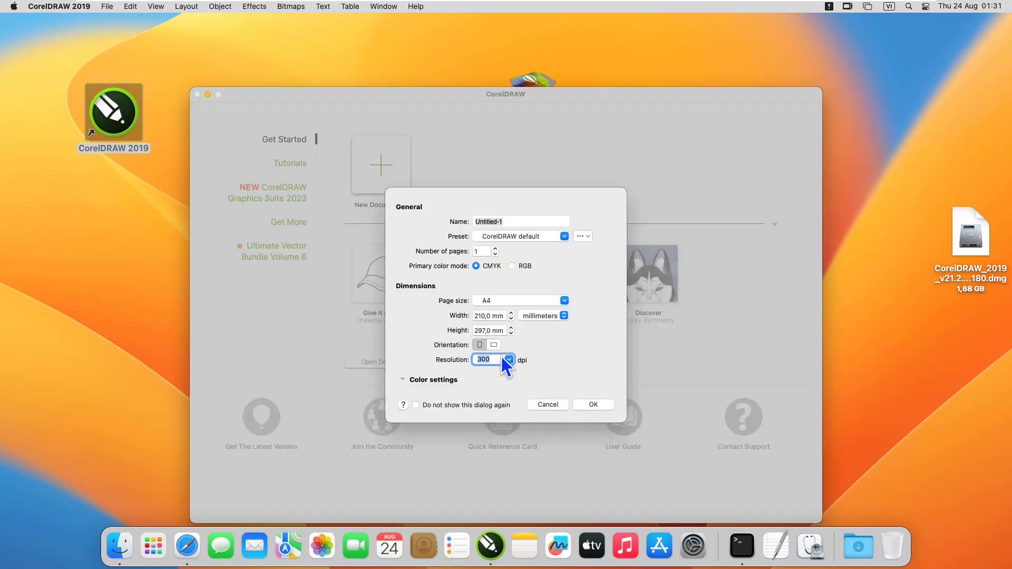
click(509, 360)
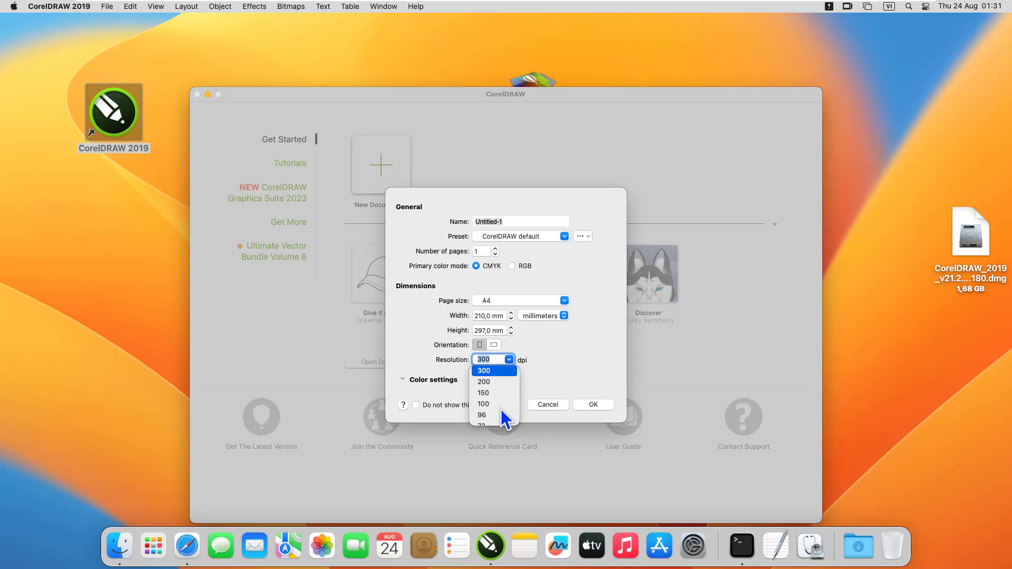
click(484, 415)
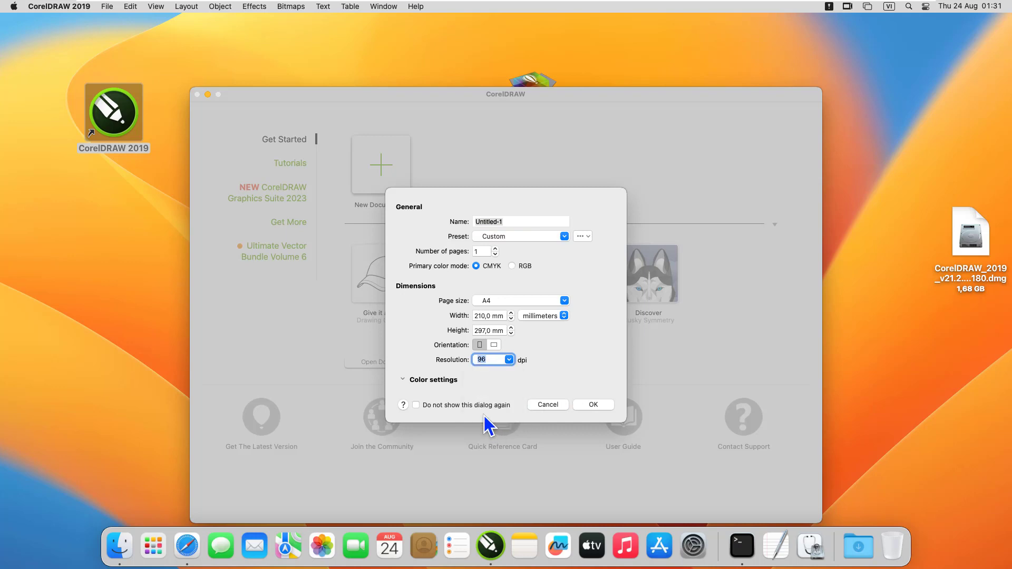
click(597, 406)
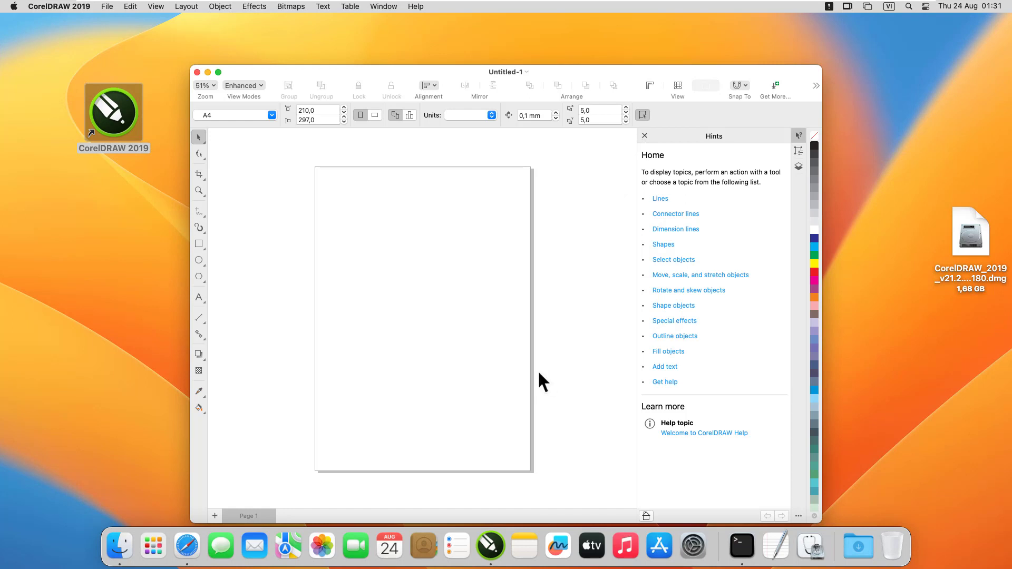
click(644, 136)
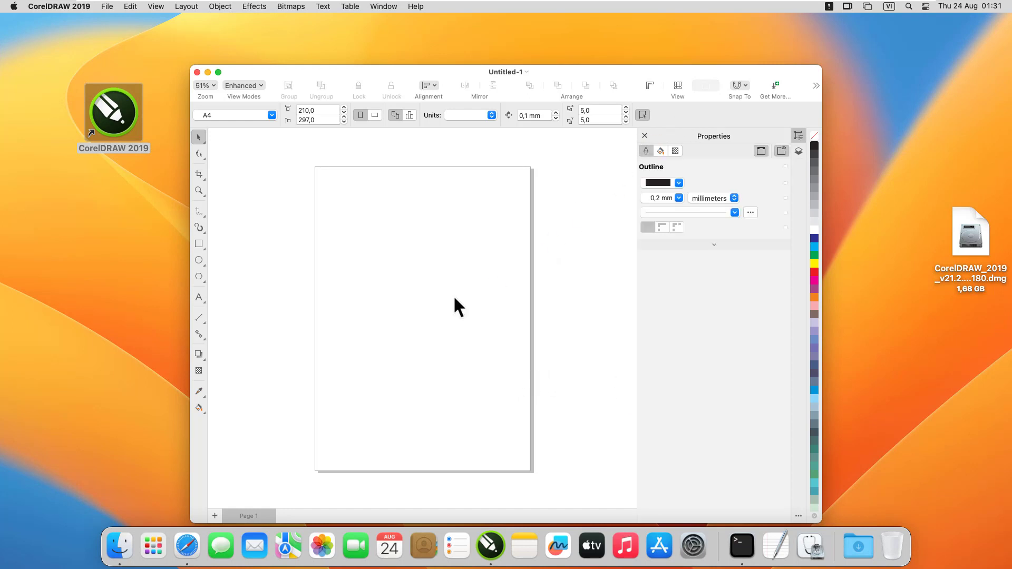
Step: Draw a rectangle about 72 by 79 mm in the upper-left part of the page and fill it red
click(199, 244)
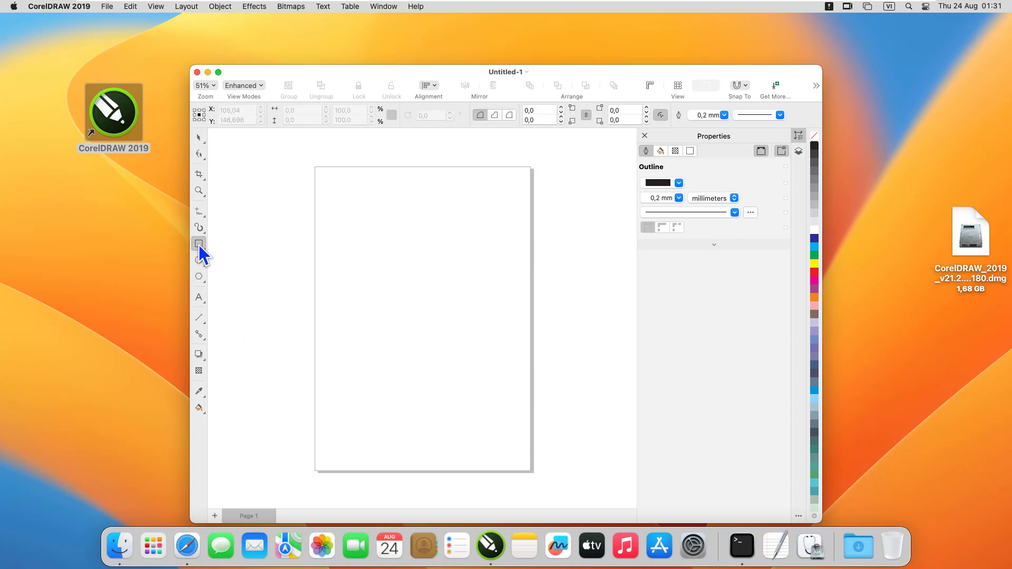
drag(331, 225, 405, 305)
click(815, 273)
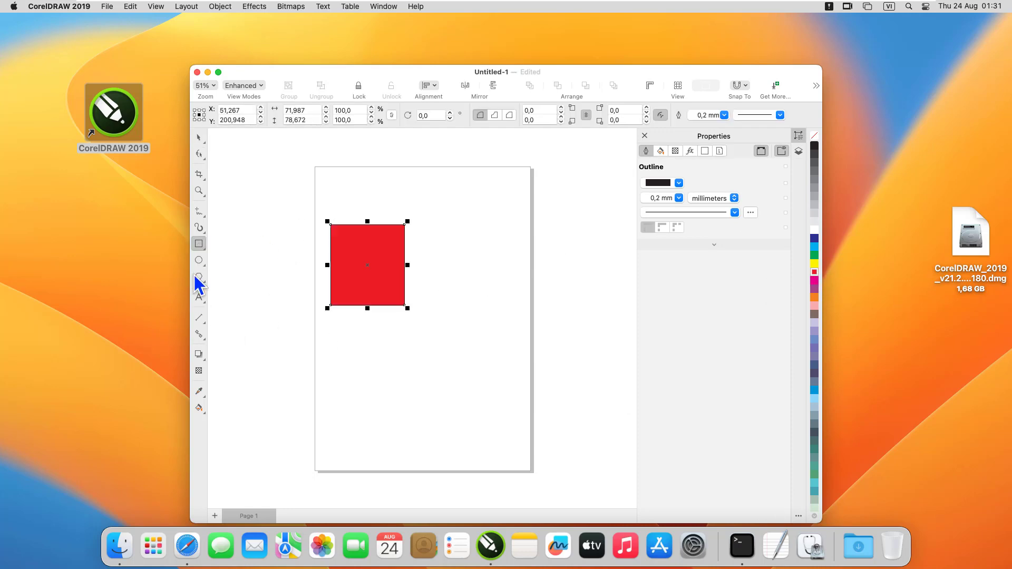
Step: Draw a five-sided polygon about 47 by 34 mm to the right of the red rectangle and fill it green
click(199, 277)
drag(460, 253, 511, 290)
click(815, 256)
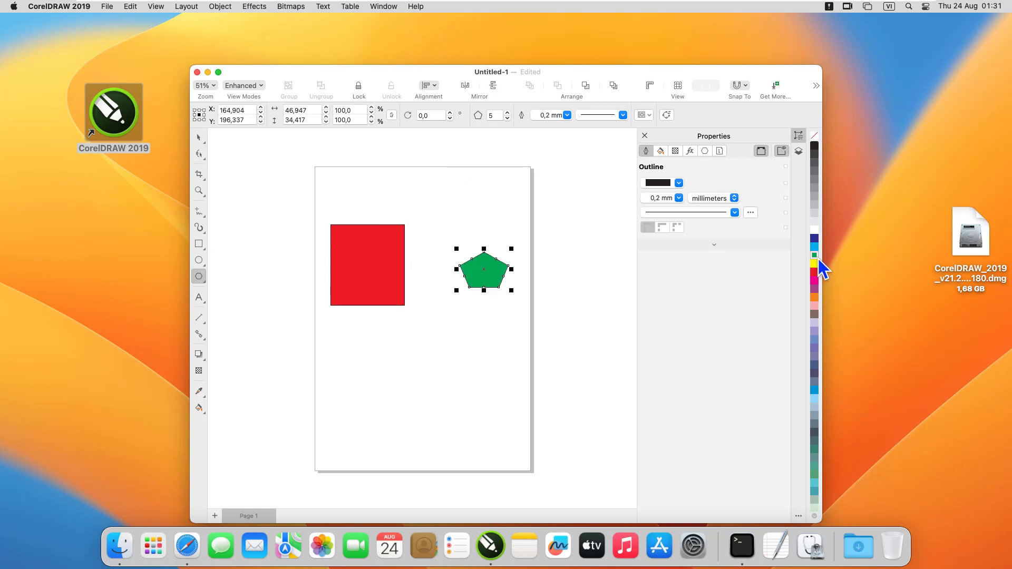
Step: Draw a circle about 56 mm in diameter in the lower middle of the page and fill it magenta
click(199, 260)
drag(381, 367, 444, 430)
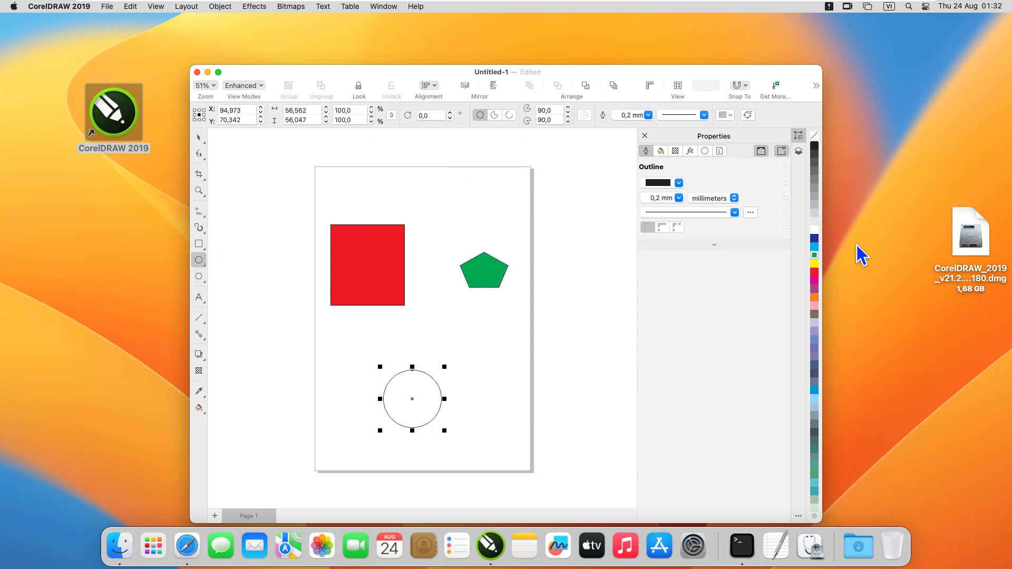
click(815, 282)
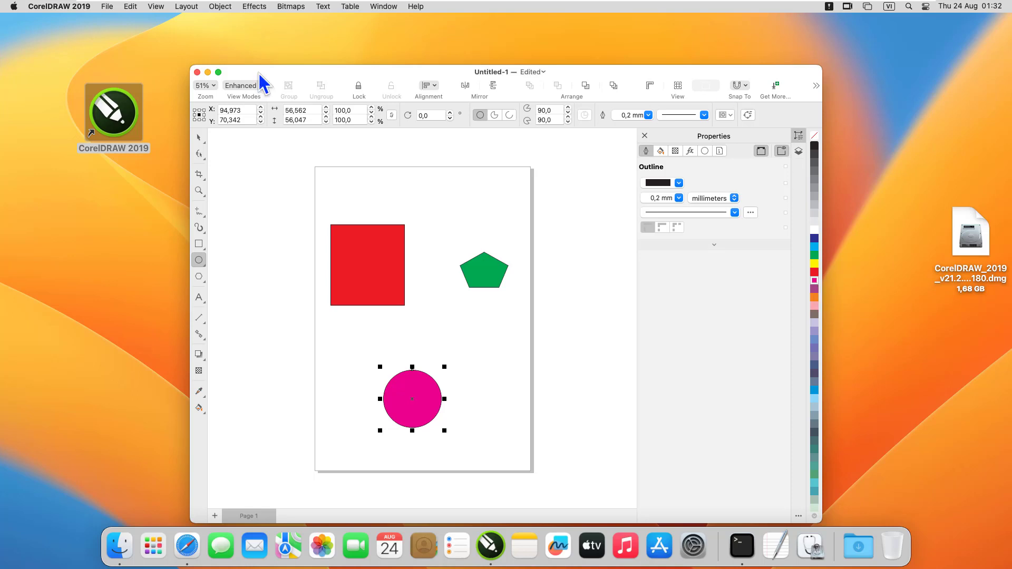
Step: Check the CorelDRAW version and license details in the About window
drag(255, 73, 253, 53)
click(50, 7)
click(55, 18)
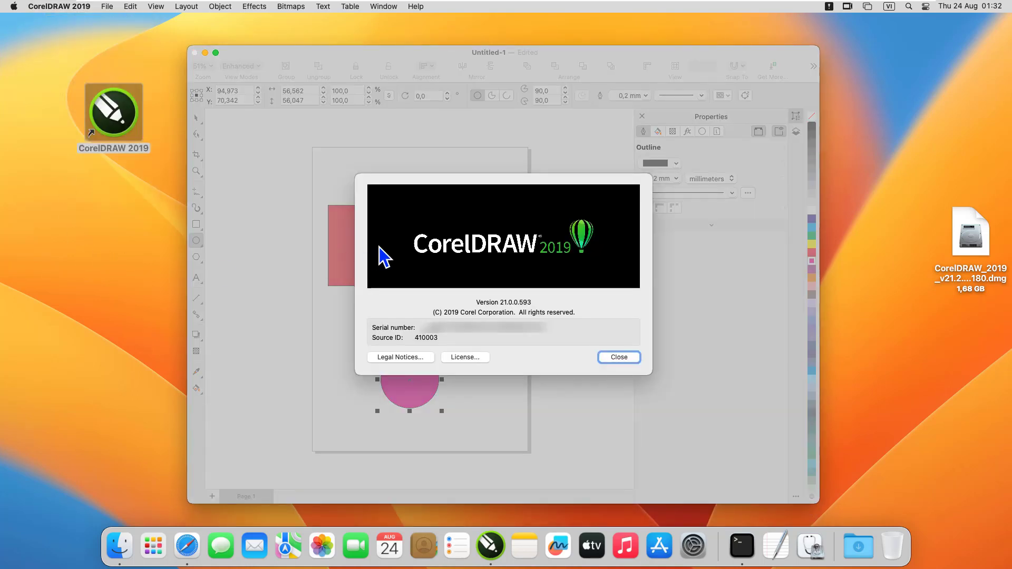
click(612, 358)
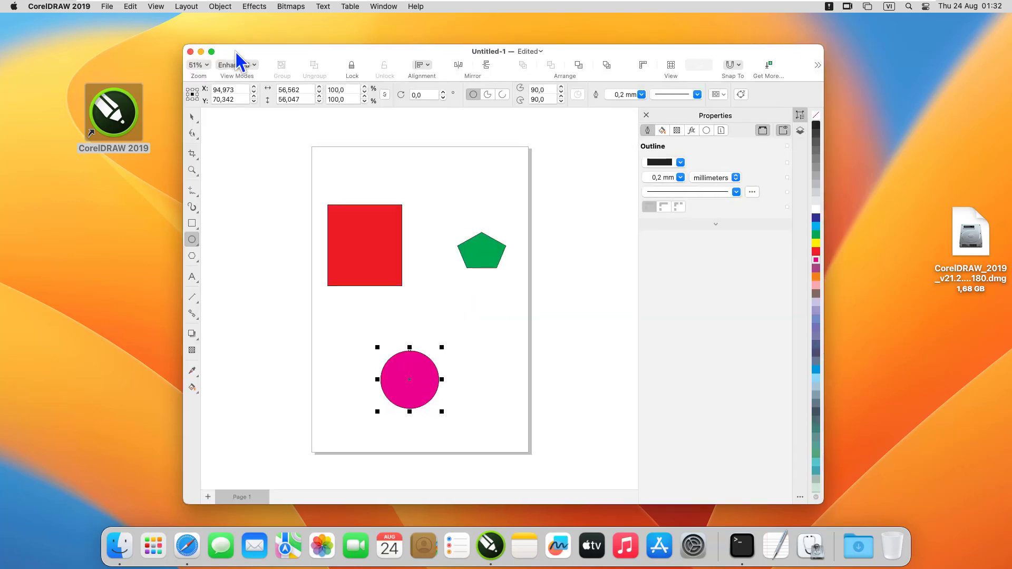
Step: Enlarge the document window to fill the screen, and close the test document without saving it
double_click(236, 52)
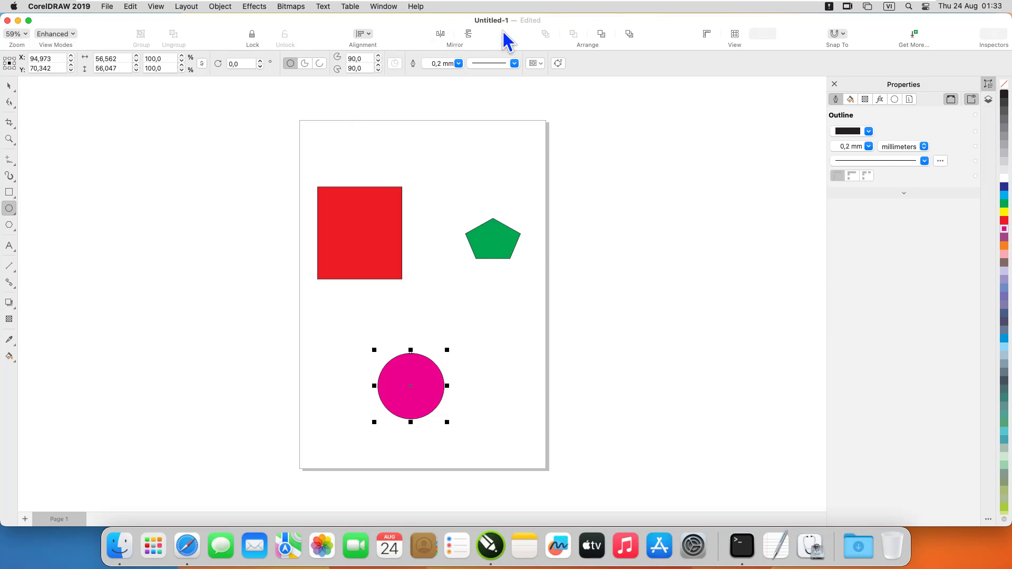
click(8, 20)
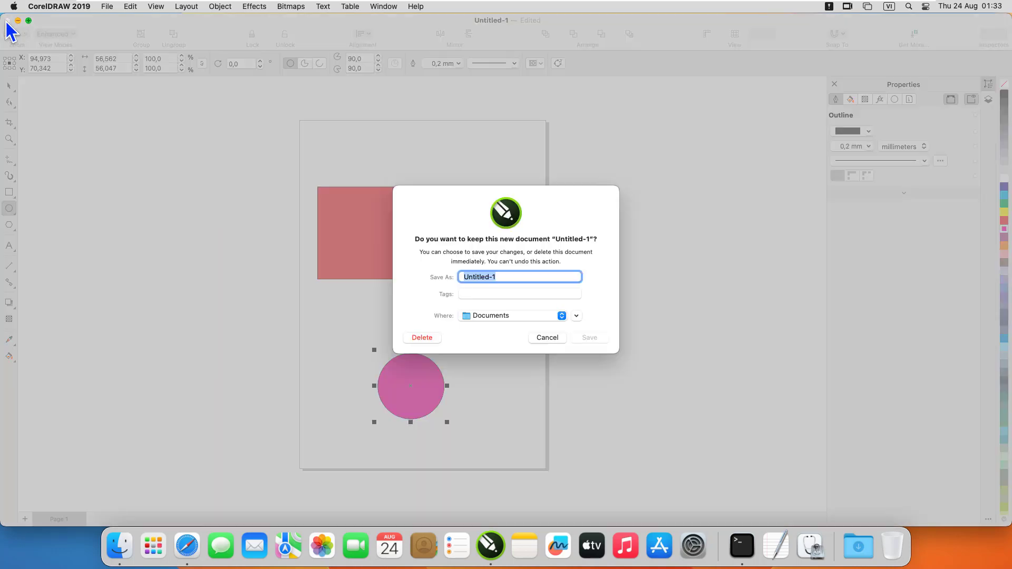
click(428, 338)
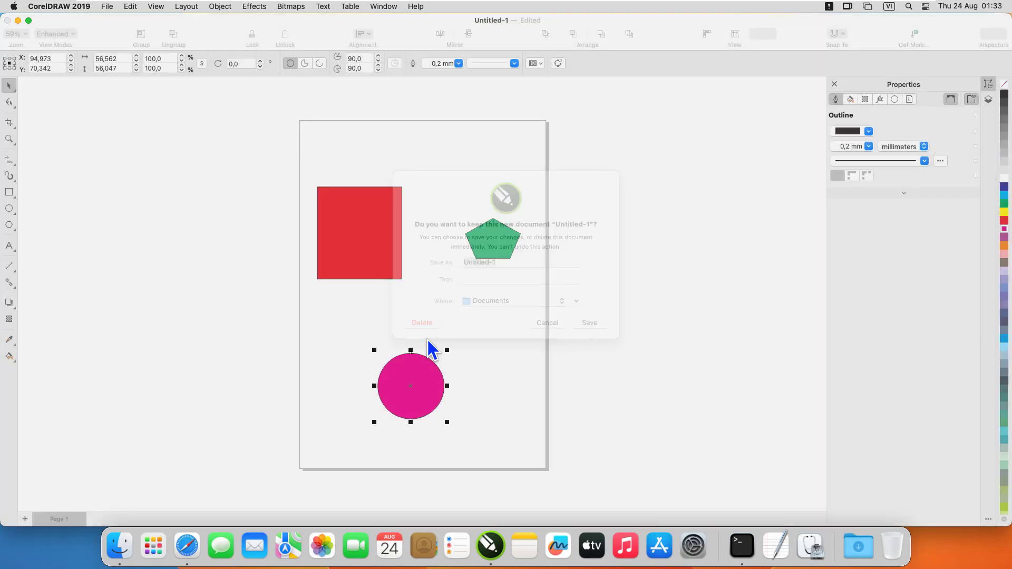